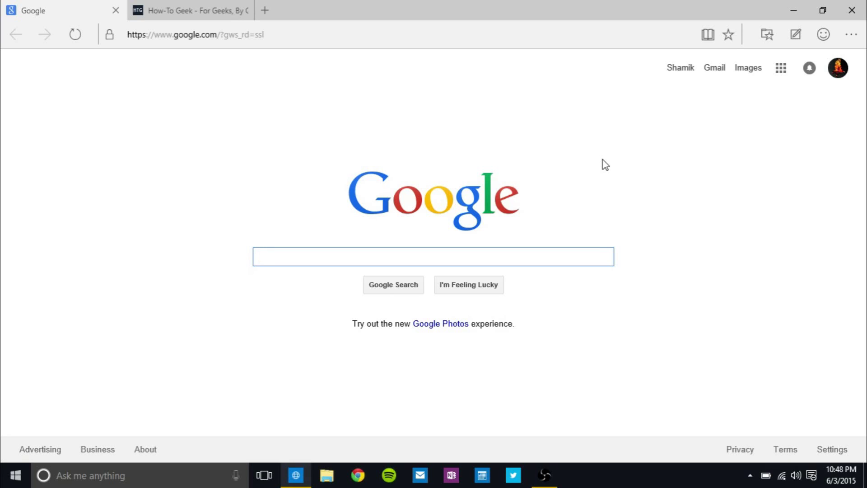
Step: Toggle the desktop, then add a highlight and a typed web note, and discard them
key("super+d")
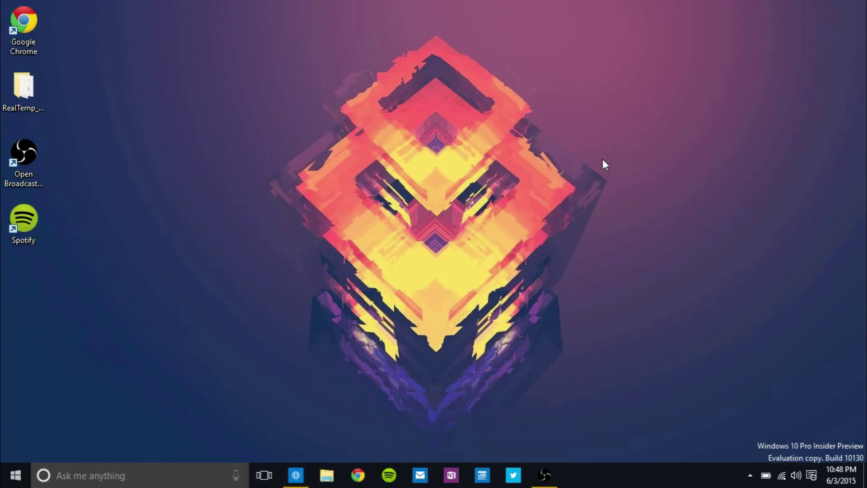
key("super+d")
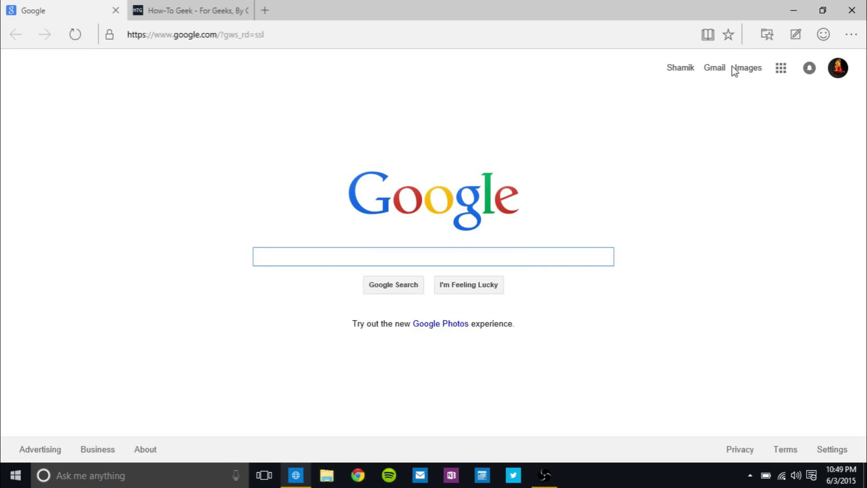
left_click(796, 36)
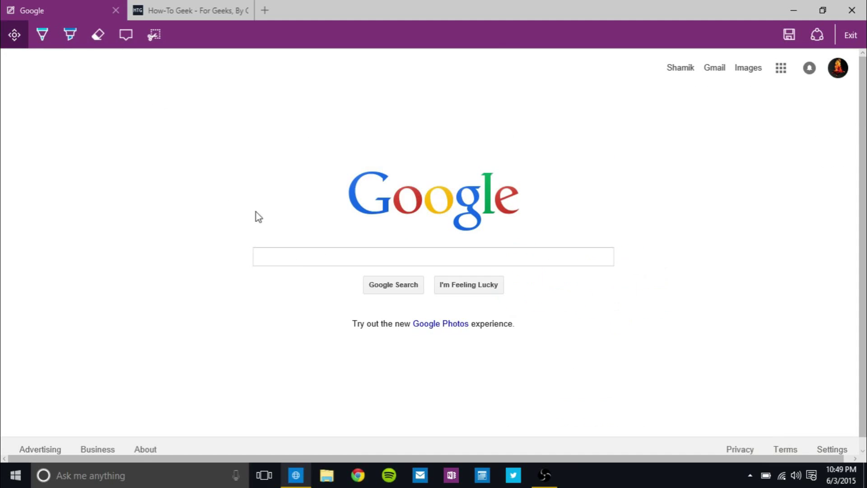
left_click(70, 35)
mouse_move(230, 217)
left_mouse_down()
mouse_move(359, 391)
mouse_move(161, 360)
mouse_move(127, 151)
left_mouse_up()
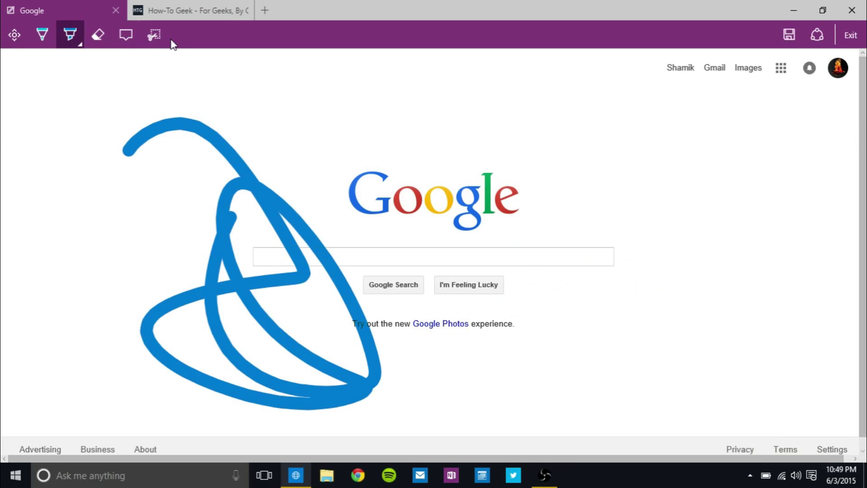
left_click(126, 34)
left_click(91, 131)
type("jofwidjfosijdf")
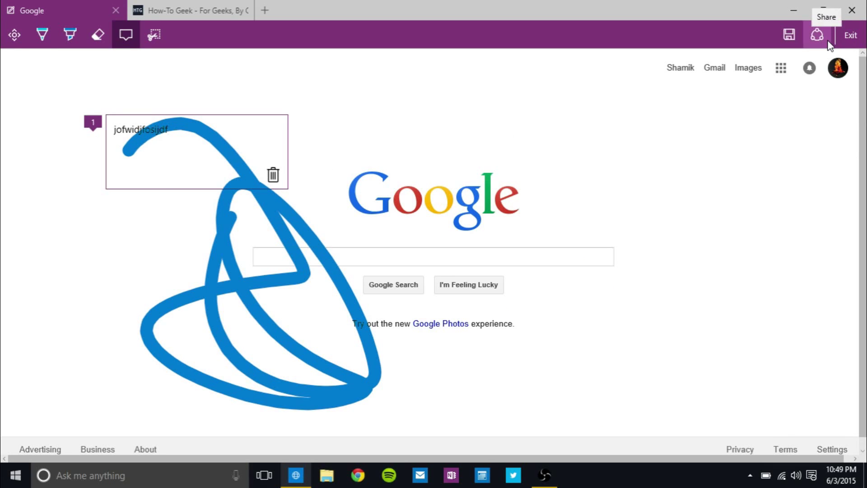
left_click(848, 36)
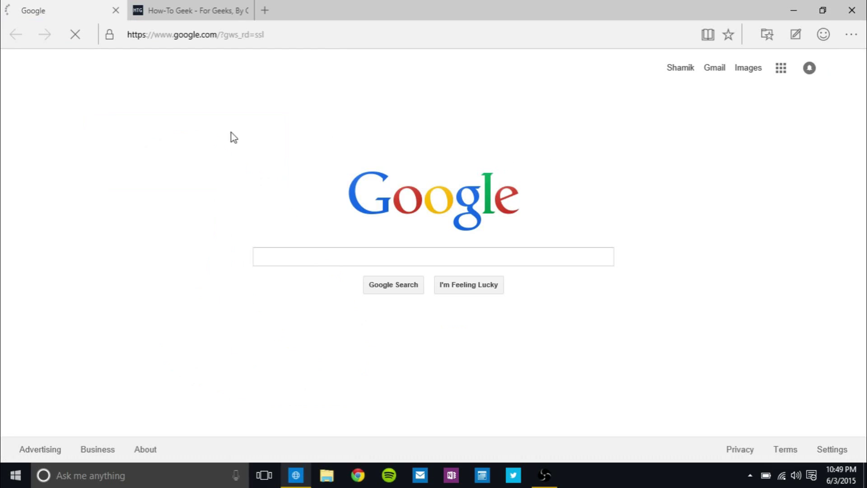
Step: On the How-To Geek tab, view the fax article in Reading view, then exit Reading view
left_click(174, 6)
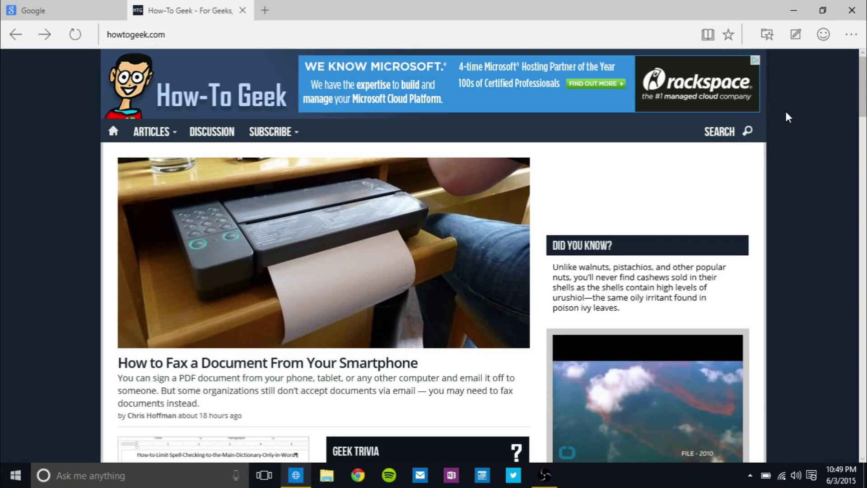
left_click(710, 35)
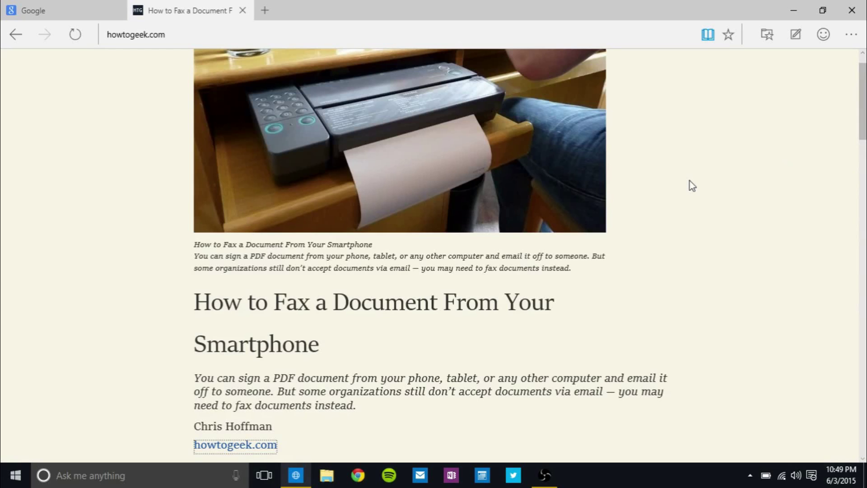
scroll(689, 181, "down", 5)
scroll(689, 180, "up", 6)
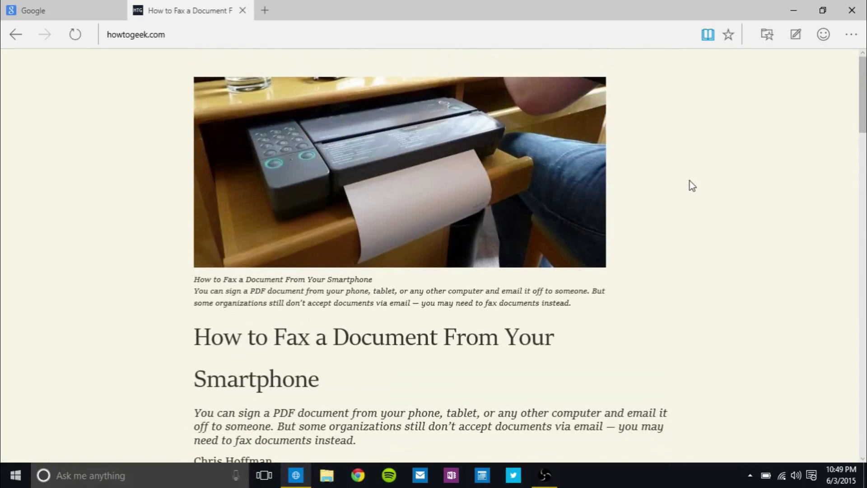
scroll(689, 181, "down", 10)
scroll(689, 181, "up", 10)
left_click(708, 35)
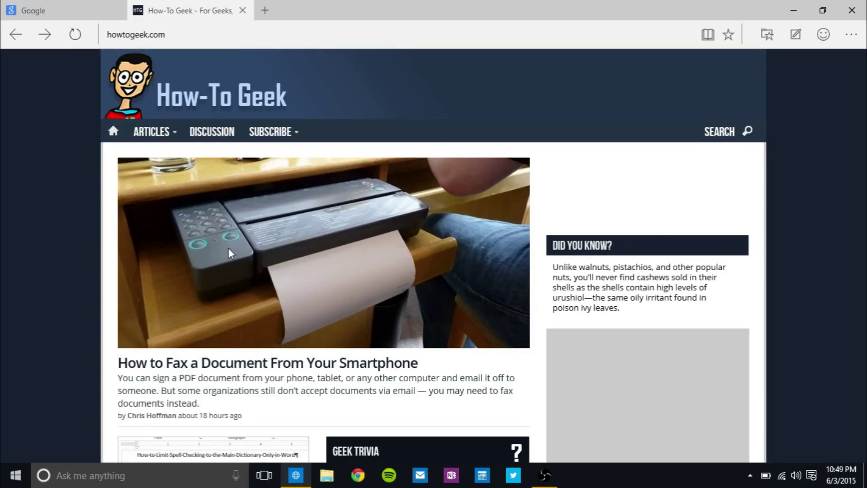
Step: Select 'document' in the fax summary and Ask Cortana about it
scroll(228, 248, "down", 10)
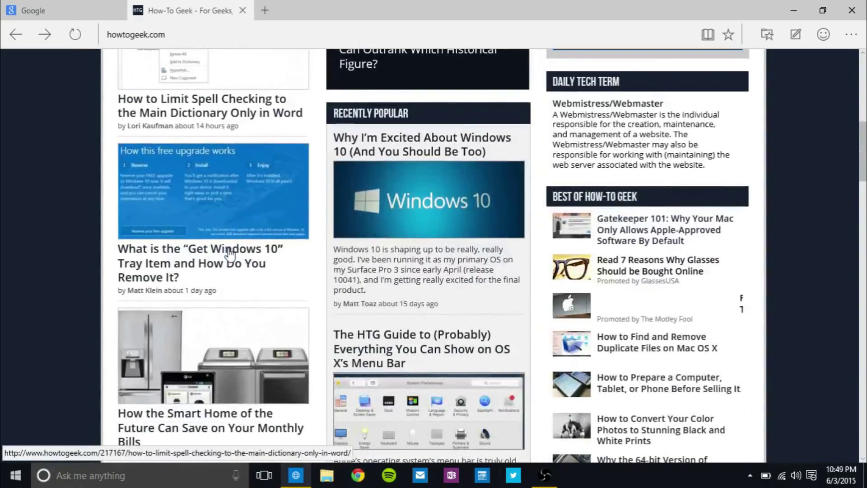
scroll(298, 219, "down", 2)
scroll(340, 227, "up", 4)
scroll(340, 227, "up", 5)
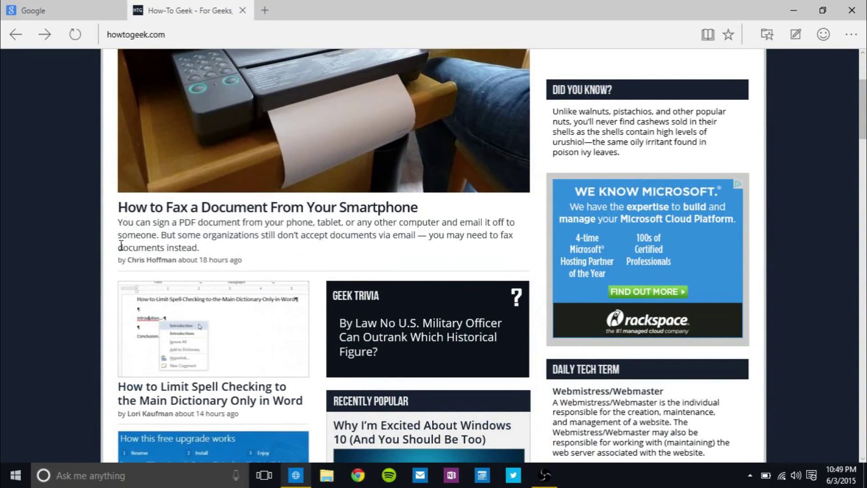
left_click_drag(118, 248, 162, 247)
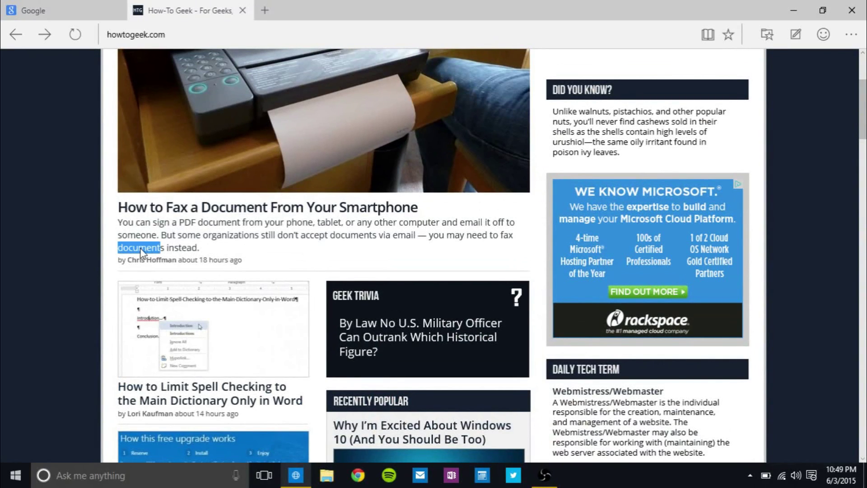
right_click(140, 249)
left_click(156, 265)
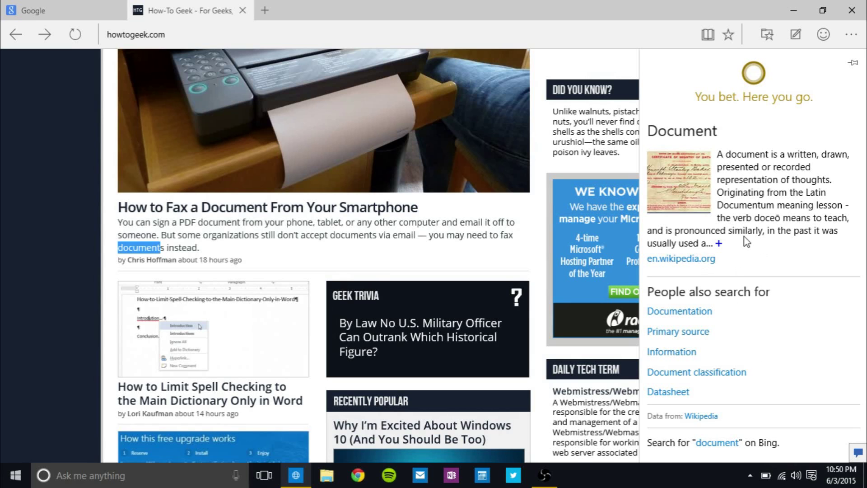
Step: Close the 'document' answer and Ask Cortana about 'walnut' from Did You Know
left_click(422, 233)
scroll(440, 246, "down", 3)
scroll(438, 244, "up", 6)
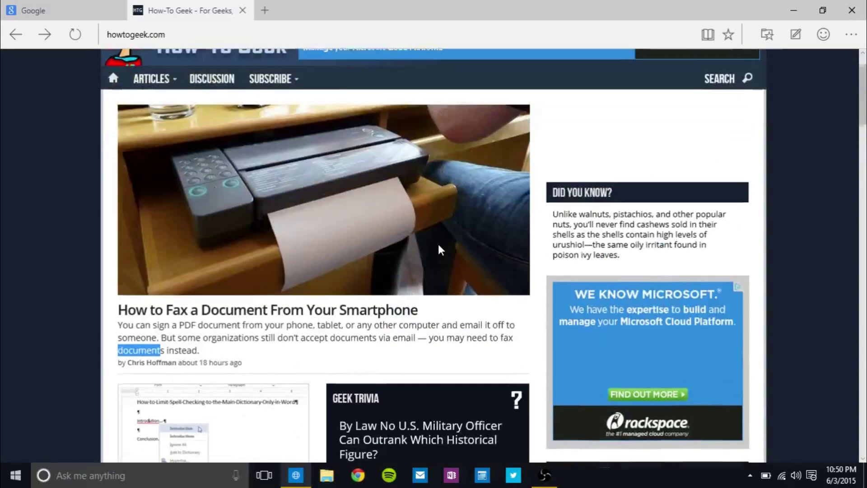
left_click_drag(579, 216, 607, 217)
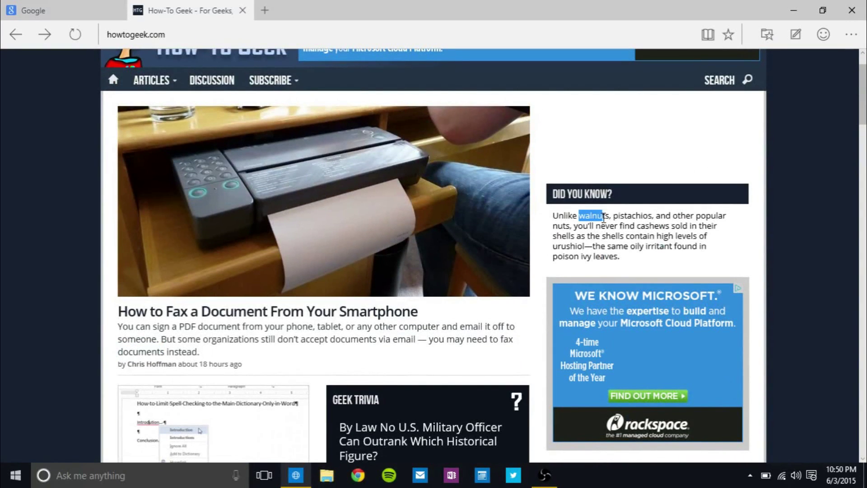
right_click(603, 217)
left_click(637, 228)
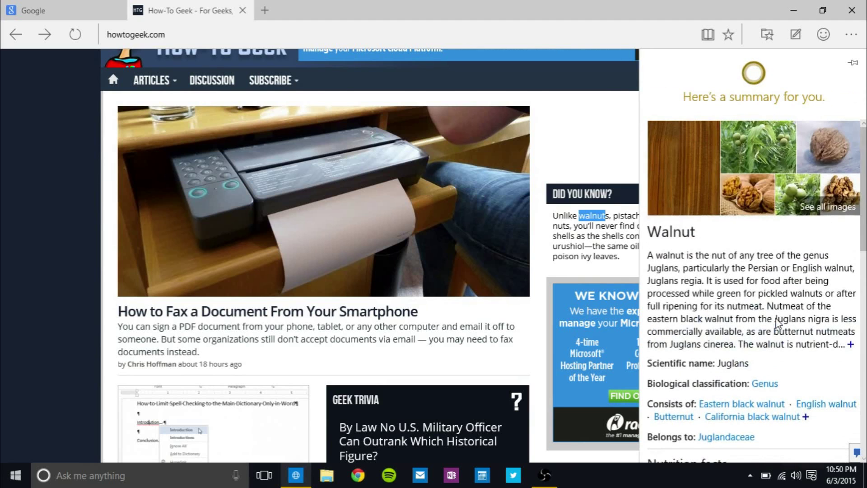
Step: Read through Cortana's walnut summary, then close the Cortana pane
scroll(778, 323, "down", 10)
scroll(777, 323, "up", 3)
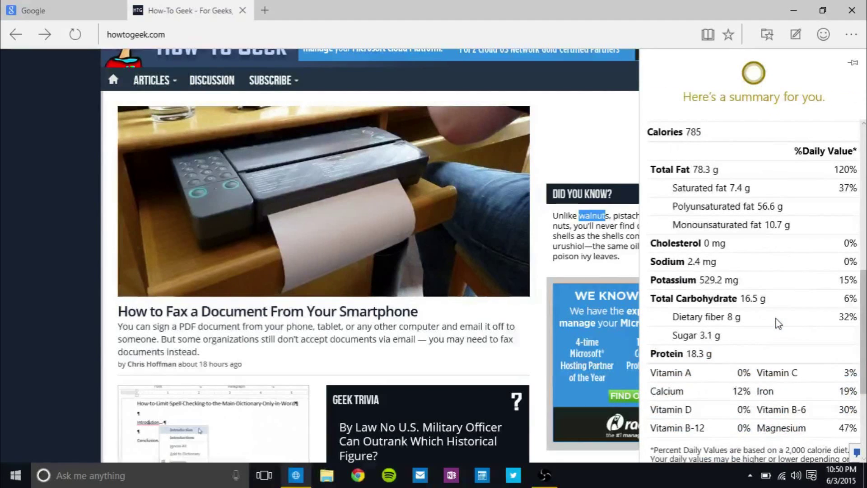
scroll(777, 323, "up", 1)
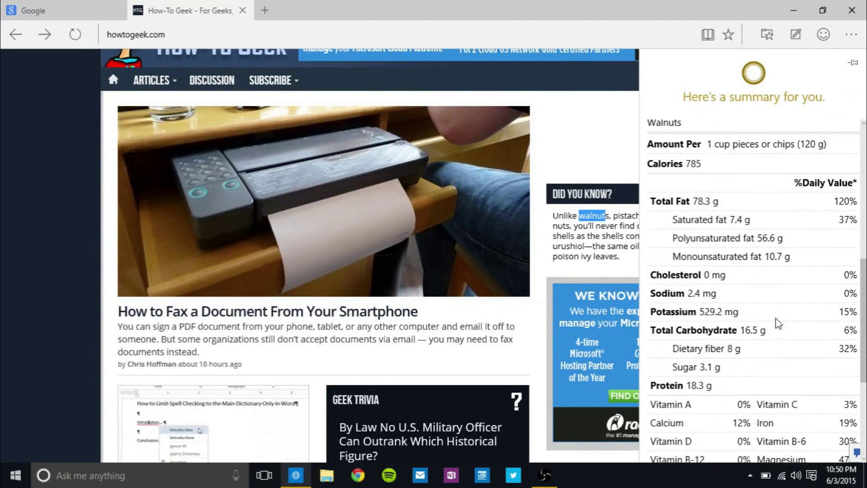
scroll(778, 322, "down", 5)
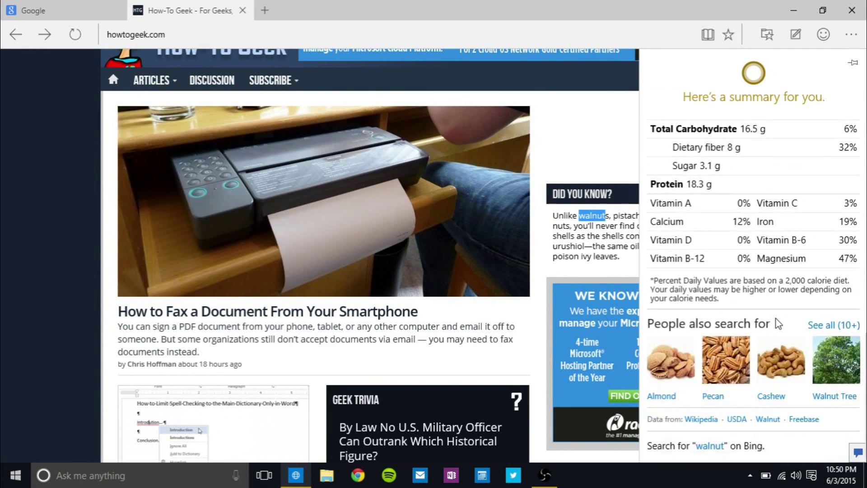
scroll(777, 322, "up", 10)
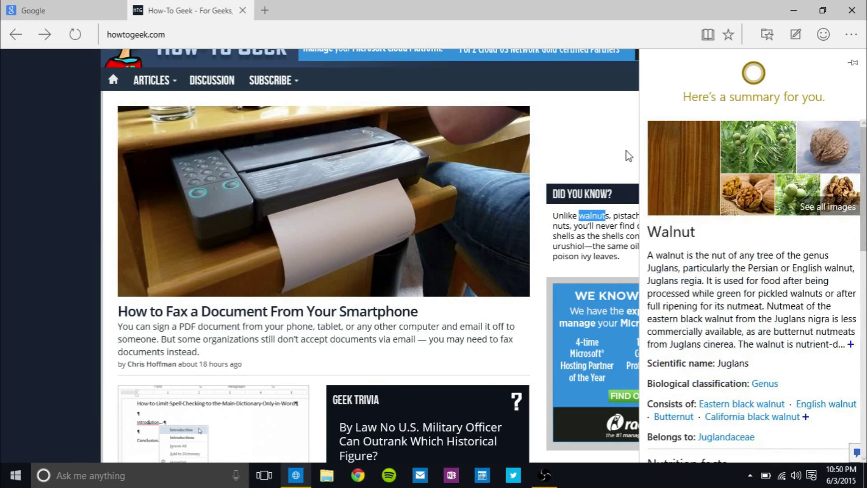
left_click(629, 156)
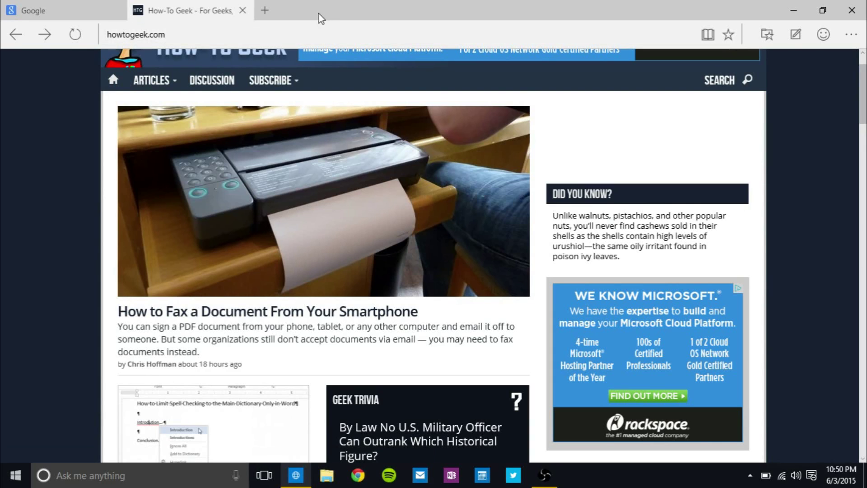
Step: Close the How-To Geek tab and open a maximized InPrivate window, focusing its search box
left_click(243, 10)
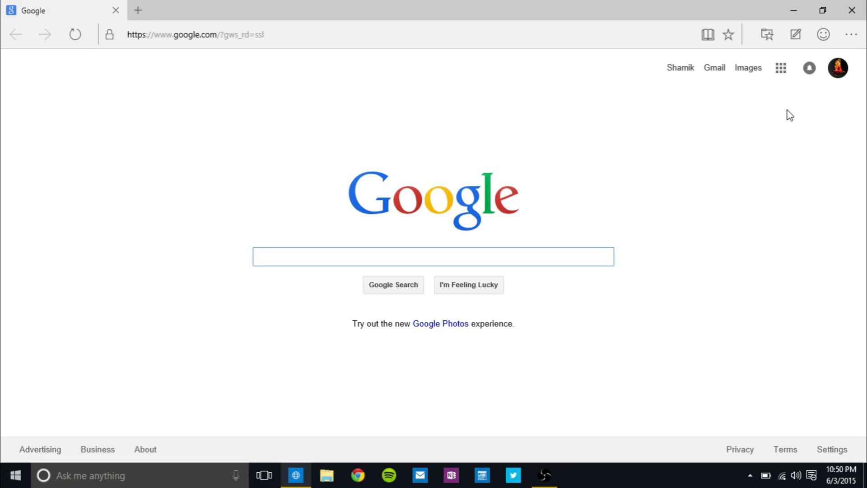
left_click(855, 37)
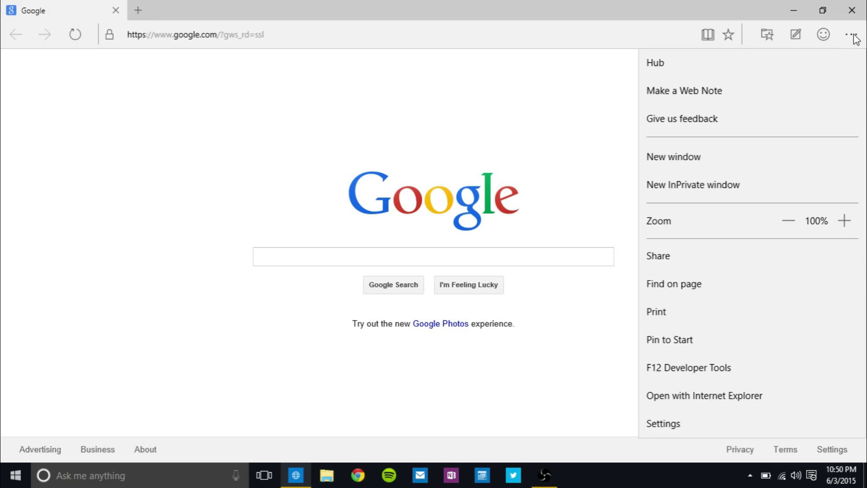
left_click(741, 179)
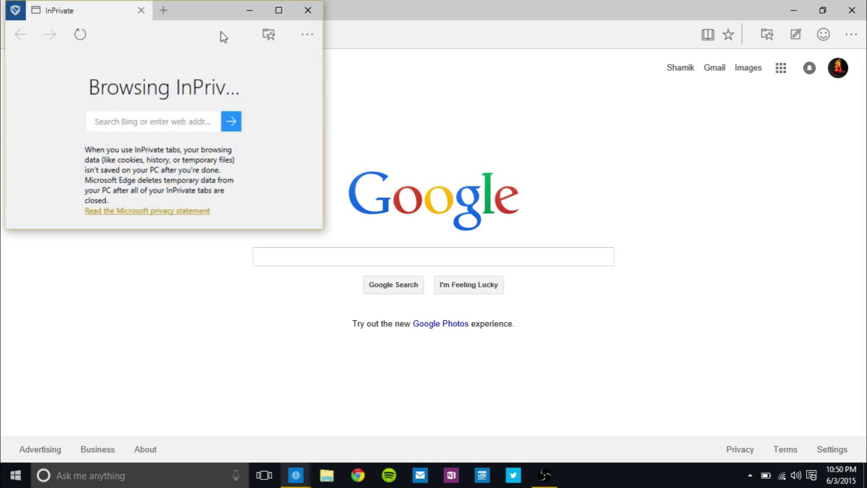
double_click(215, 15)
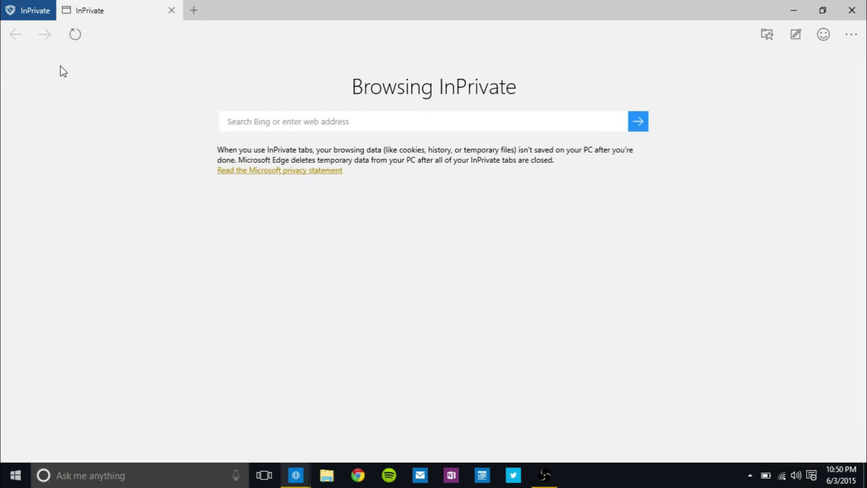
left_click(258, 122)
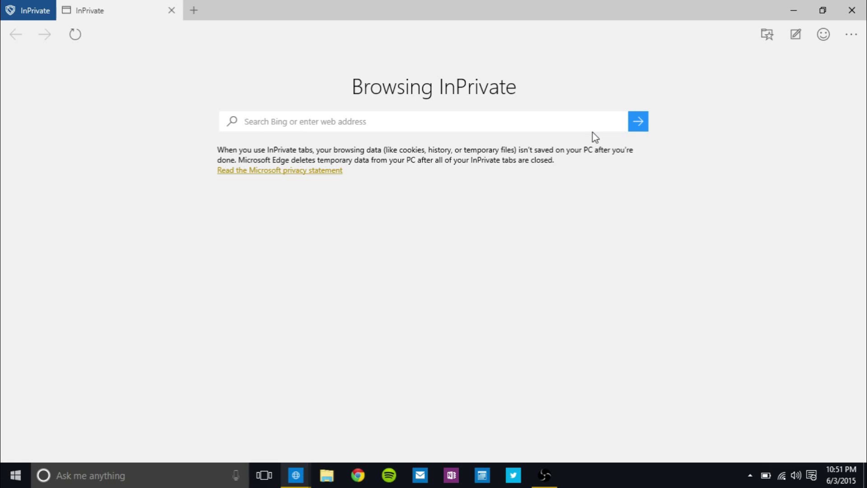
Step: Close the InPrivate window, open a new tab and close the Google tab
left_click(853, 9)
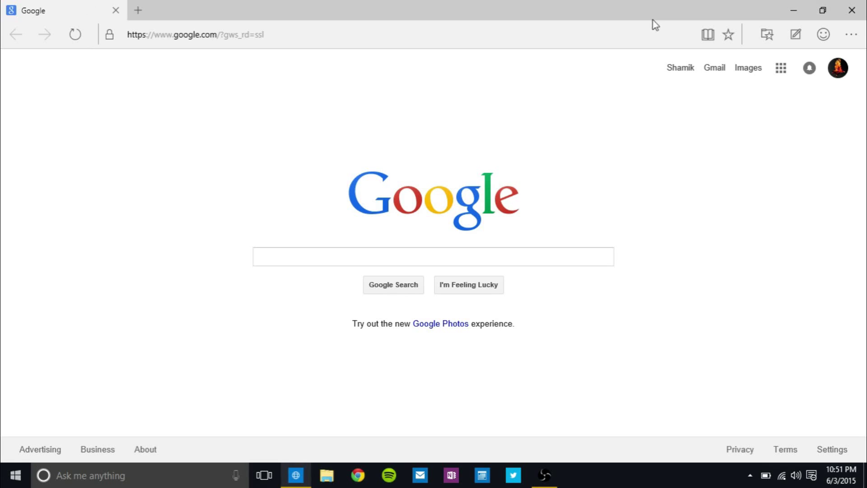
left_click(848, 39)
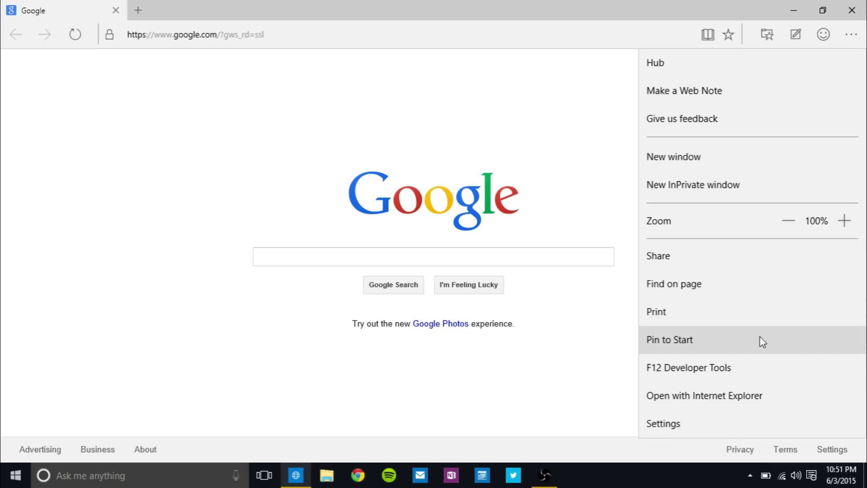
left_click(576, 187)
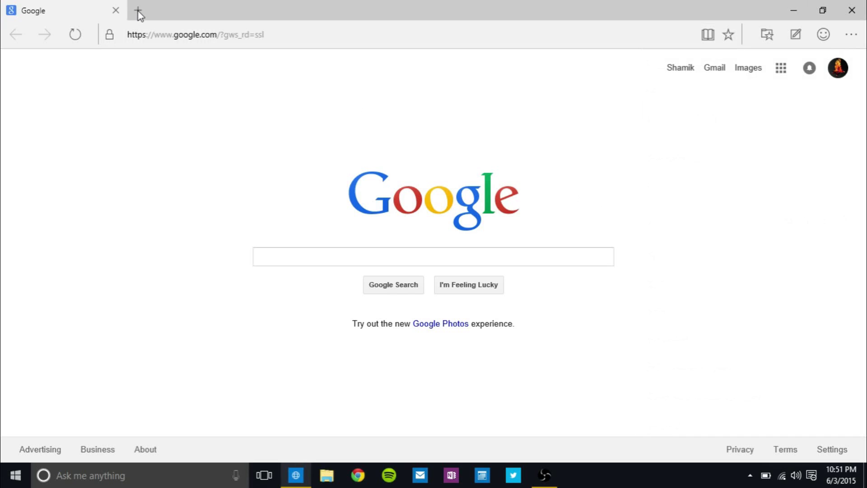
left_click(181, 34)
key("ctrl+t")
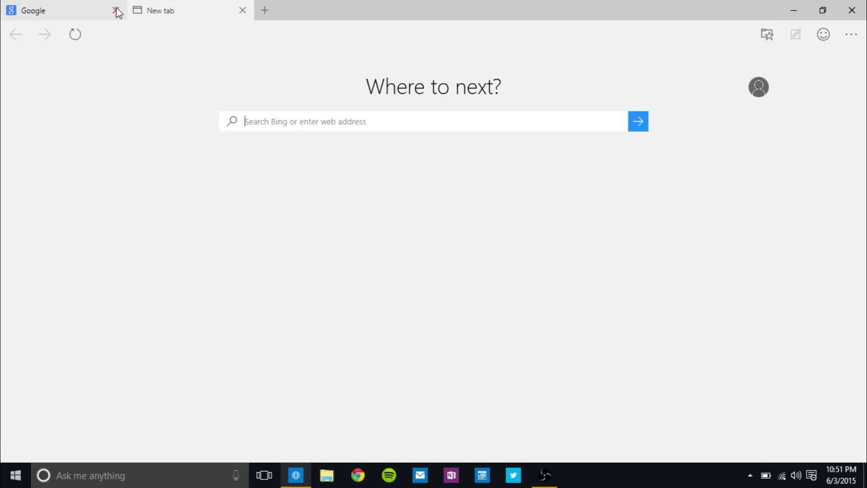
left_click(116, 11)
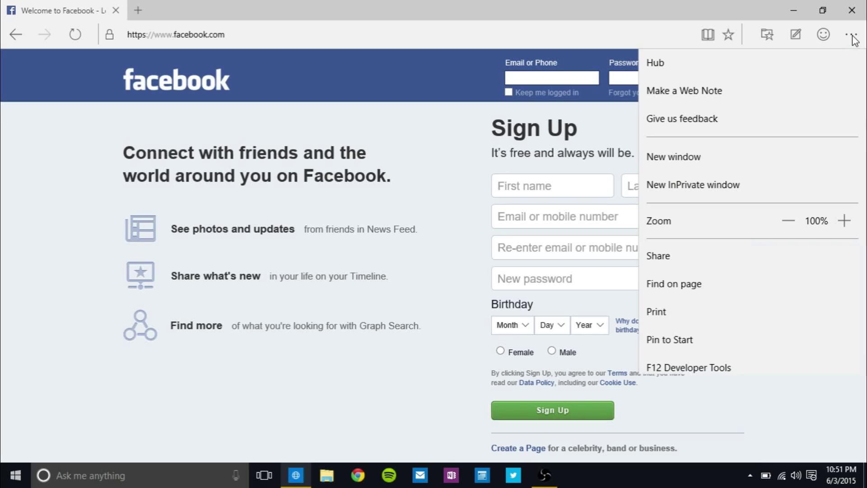
Step: Pin facebook.com to Start, relaunch it from its Start tile, and close the duplicate tab
left_click(698, 338)
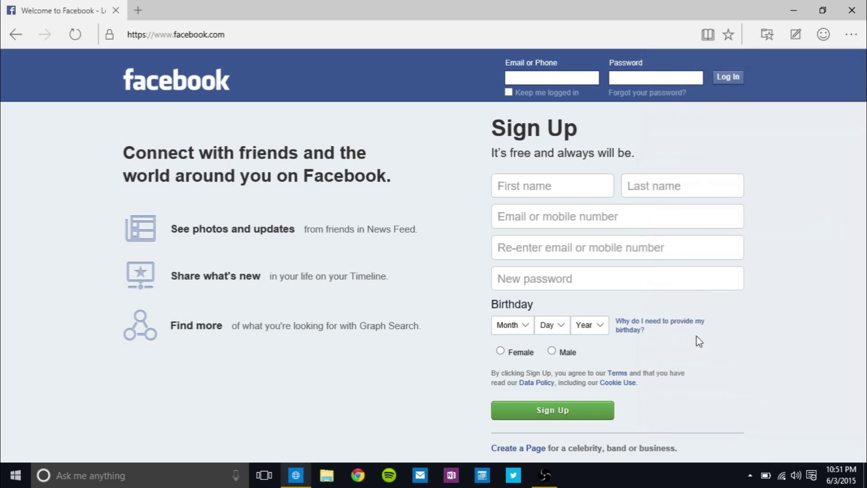
left_click(15, 475)
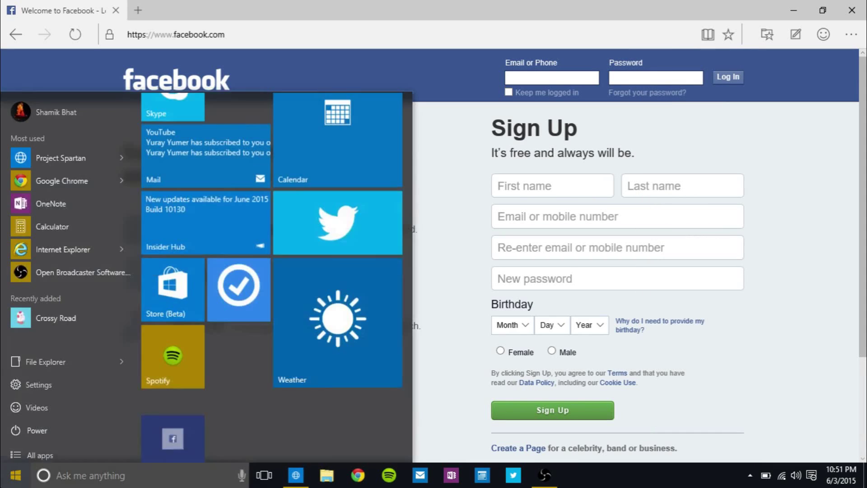
scroll(191, 418, "down", 1)
left_click(182, 421)
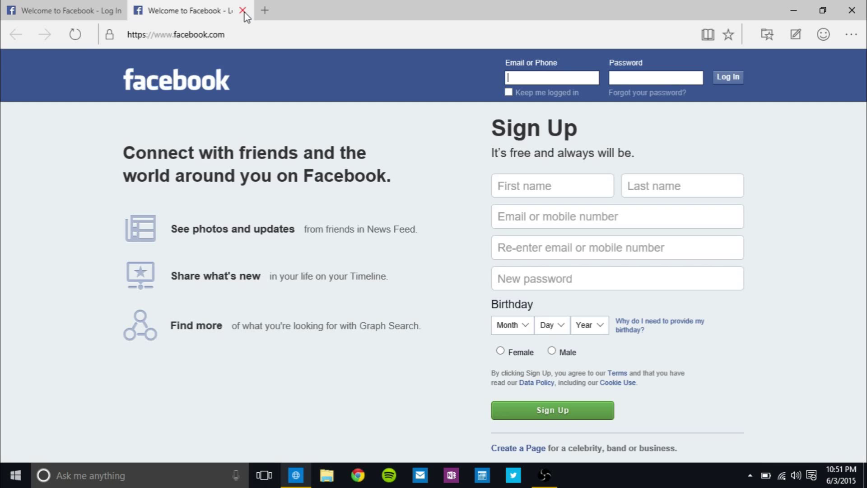
left_click(244, 13)
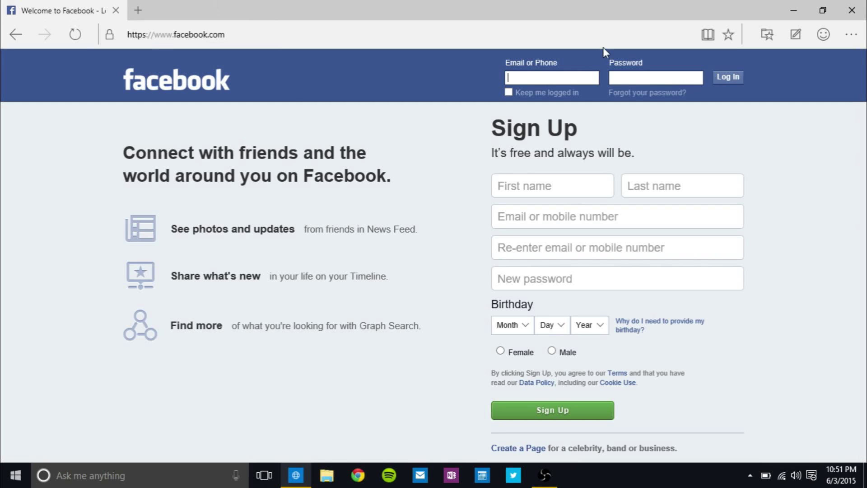
left_click(850, 35)
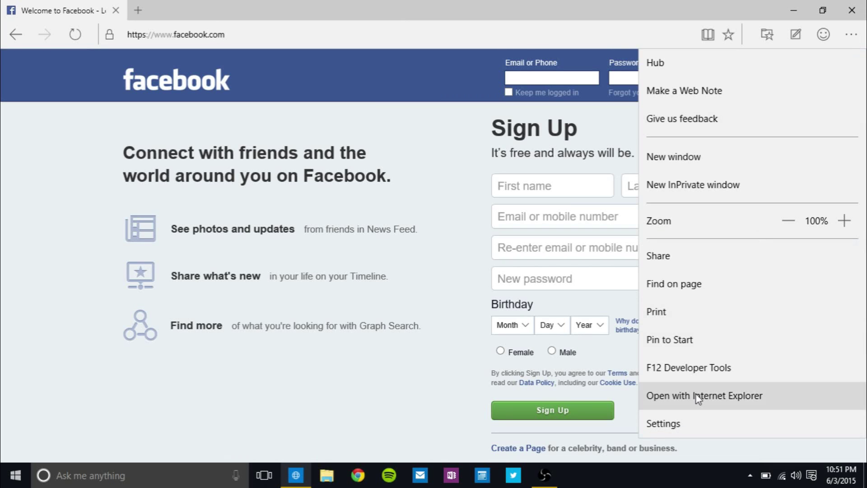
left_click(685, 424)
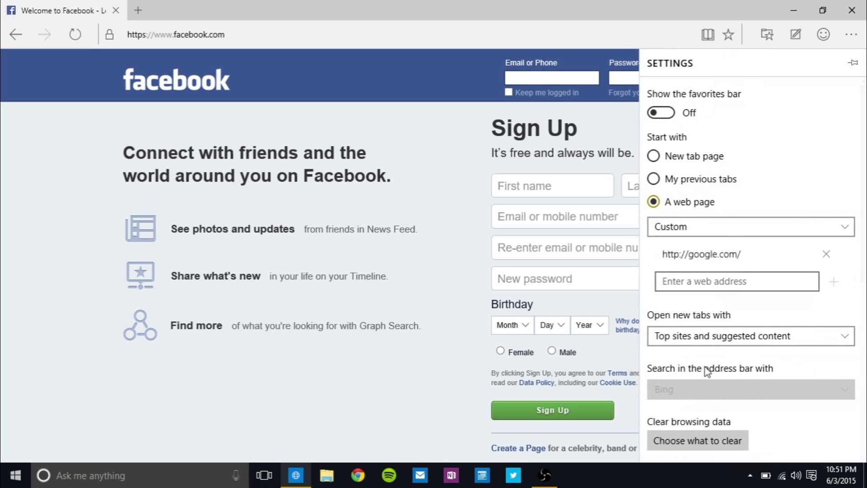
scroll(679, 277, "down", 5)
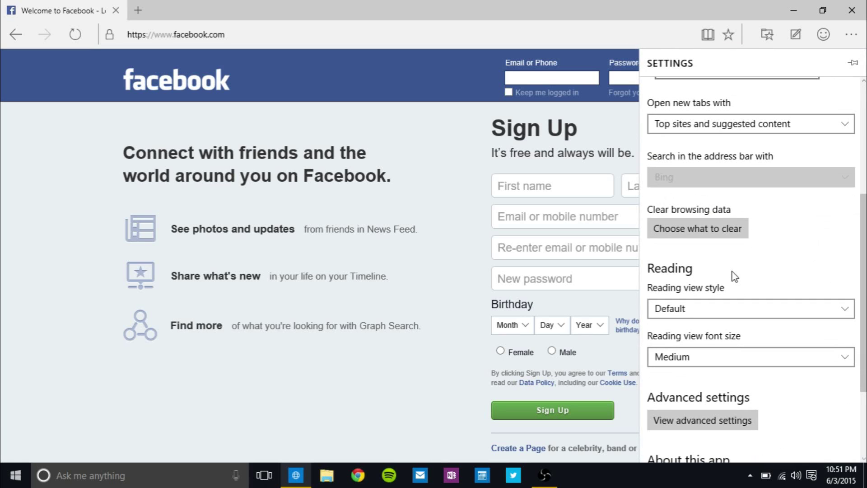
scroll(734, 276, "down", 3)
scroll(735, 277, "up", 8)
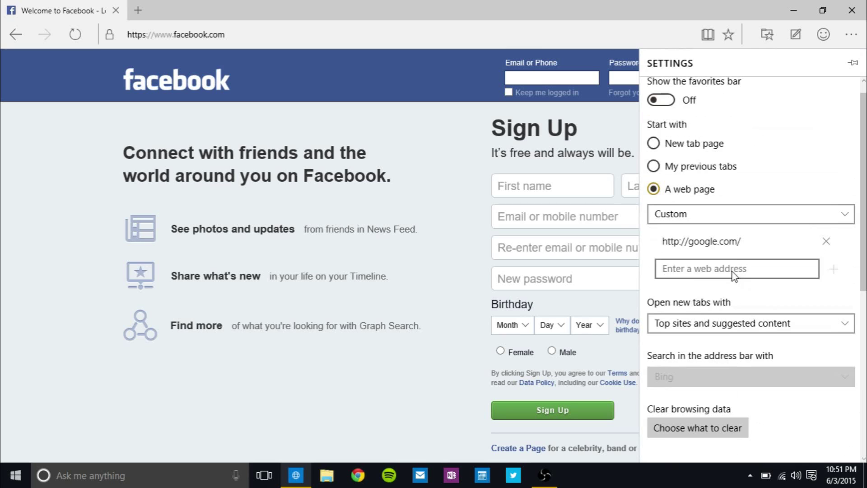
scroll(732, 276, "down", 1)
scroll(723, 226, "up", 1)
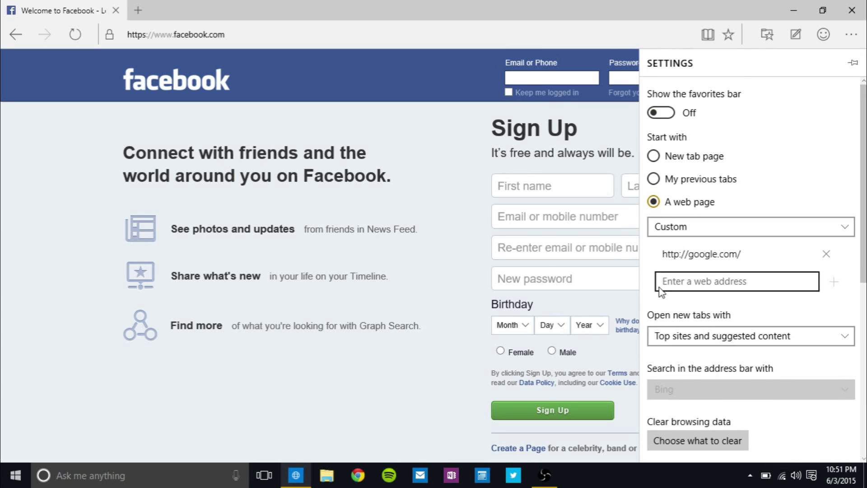
left_click(145, 19)
Step: Replace the Facebook tab with a new tab and browse its top sites and news feed
left_click(140, 17)
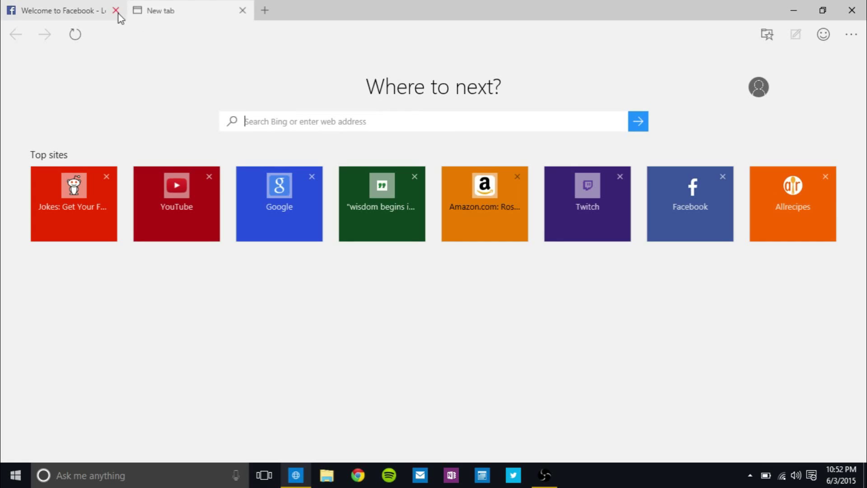
left_click(116, 12)
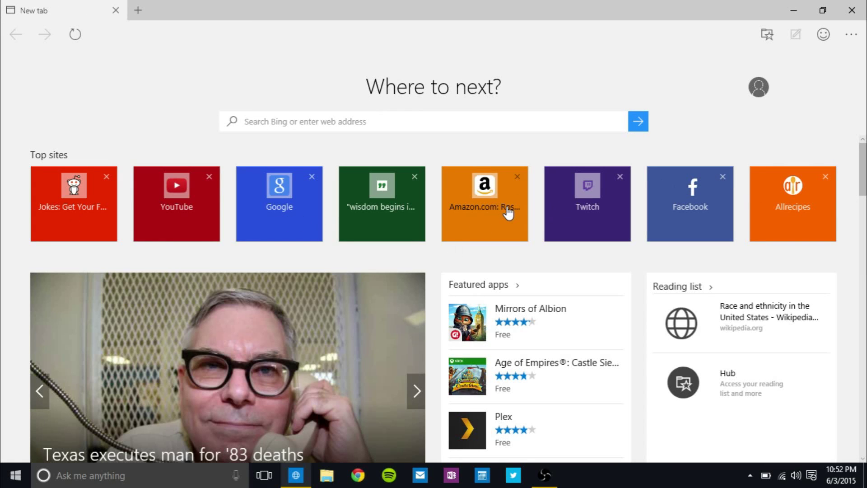
left_click(352, 125)
scroll(559, 258, "down", 10)
scroll(559, 255, "down", 15)
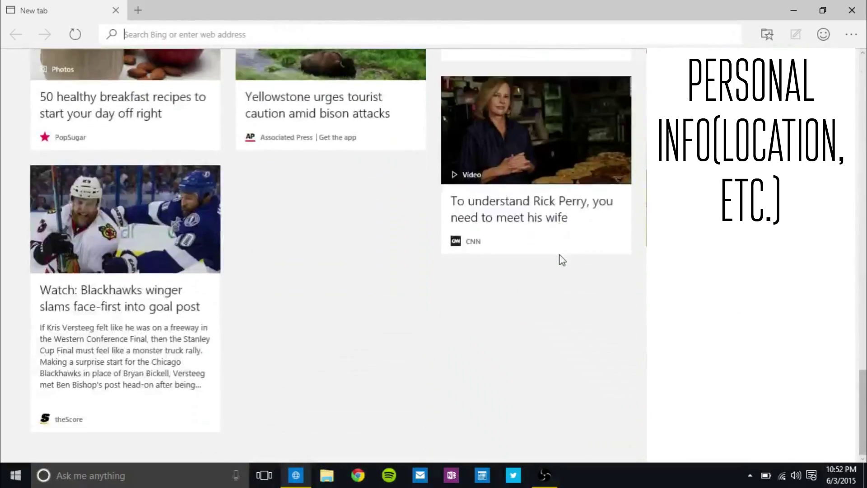
scroll(559, 255, "up", 5)
scroll(560, 256, "up", 20)
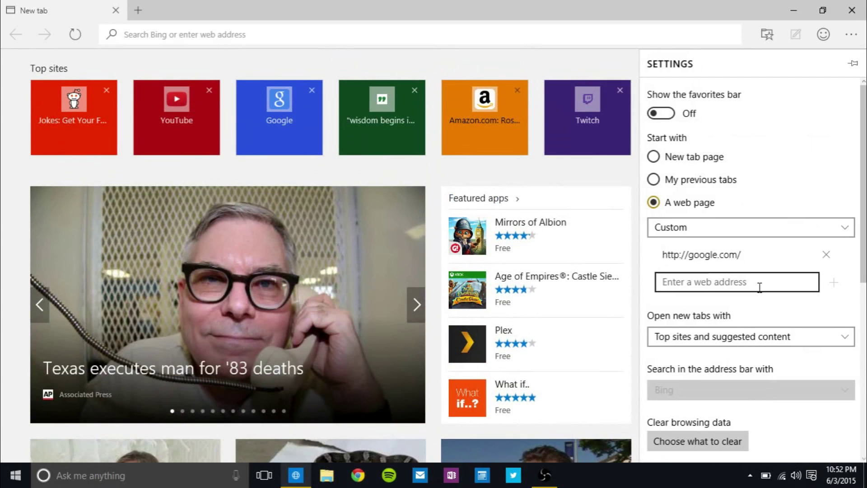
Step: Set 'Open new tabs with' to Top sites, then replace the old new tab with a fresh one
scroll(758, 286, "down", 6)
scroll(761, 293, "up", 6)
left_click(745, 343)
left_click(742, 356)
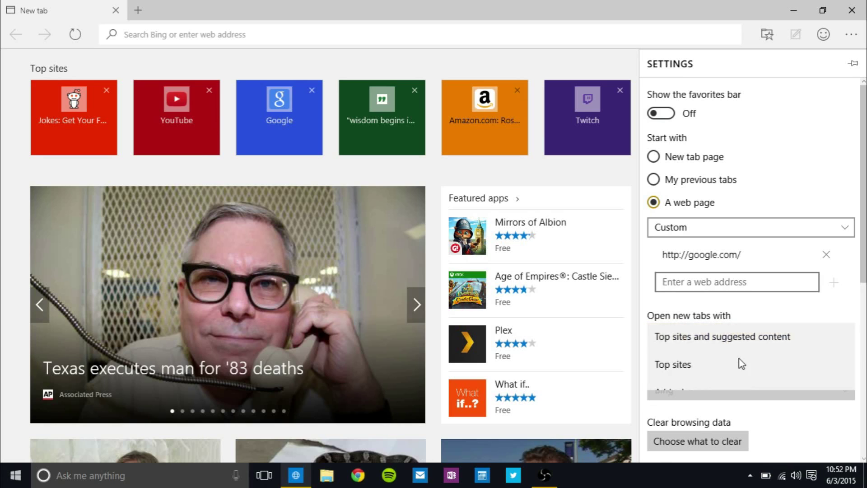
scroll(740, 271, "down", 6)
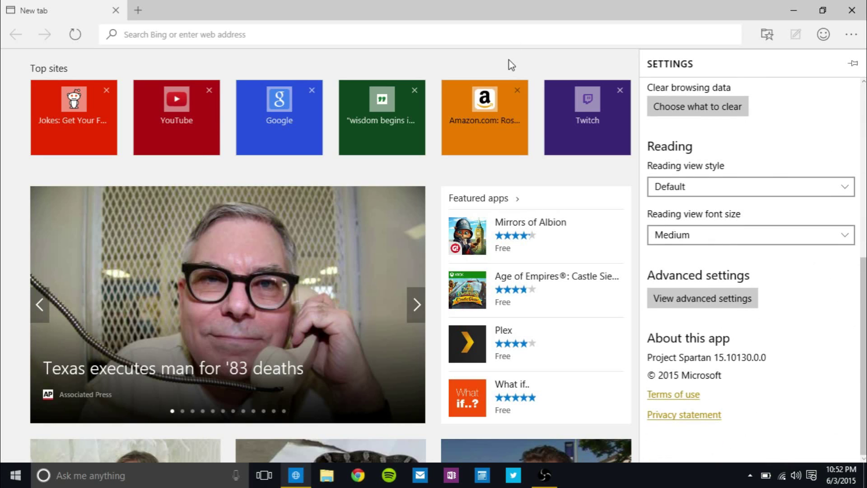
left_click(138, 11)
left_click(116, 10)
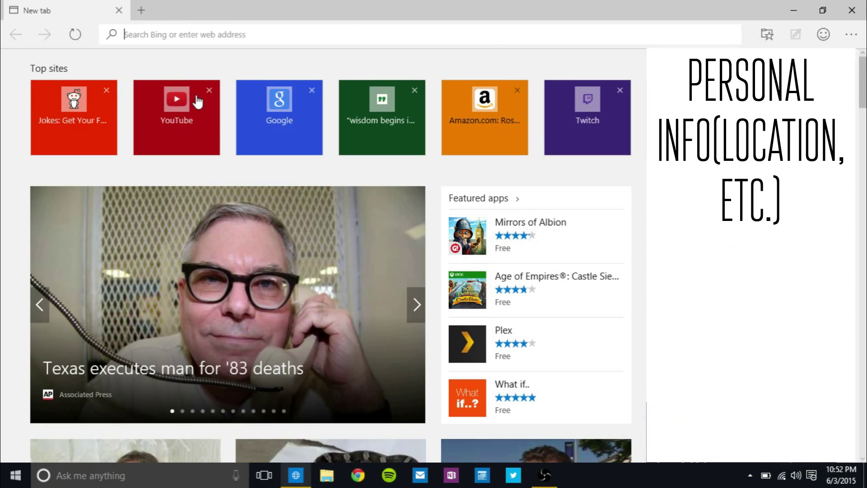
scroll(296, 289, "down", 8)
scroll(300, 289, "up", 8)
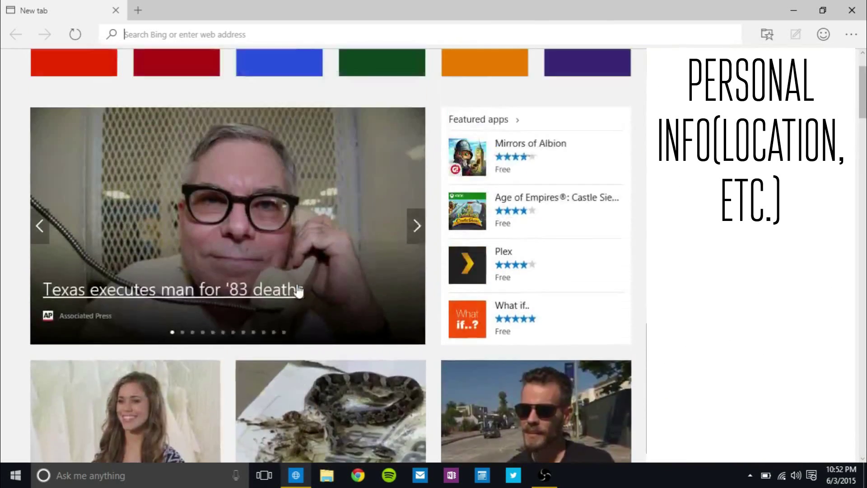
Step: Reopen Settings, choose Top sites for new tabs again, and scroll down the pane
left_click(851, 35)
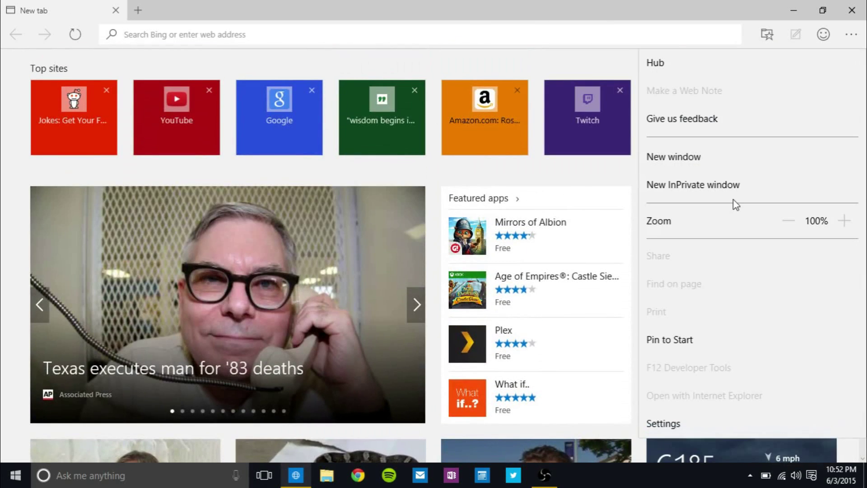
left_click(665, 432)
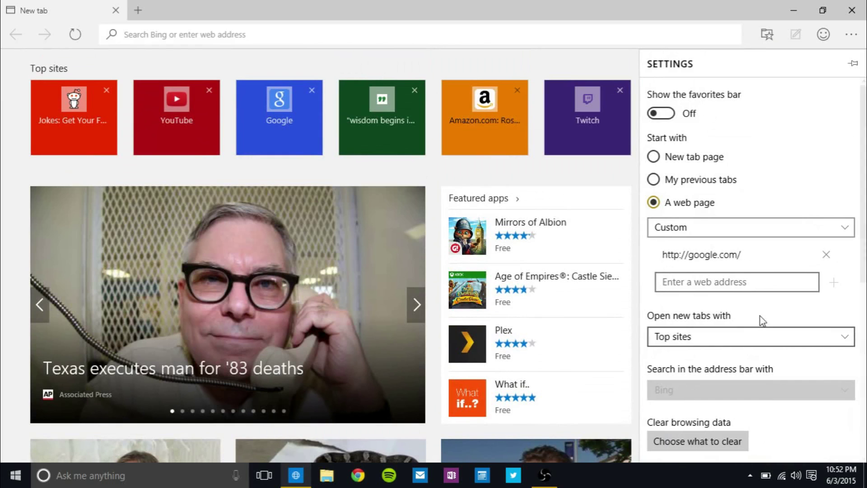
left_click(753, 344)
left_click(751, 348)
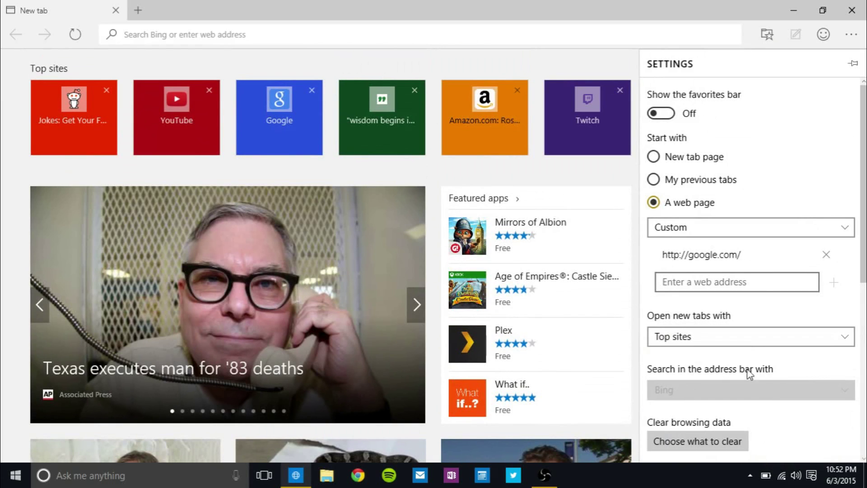
scroll(748, 375, "down", 5)
scroll(748, 375, "up", 5)
scroll(761, 161, "down", 3)
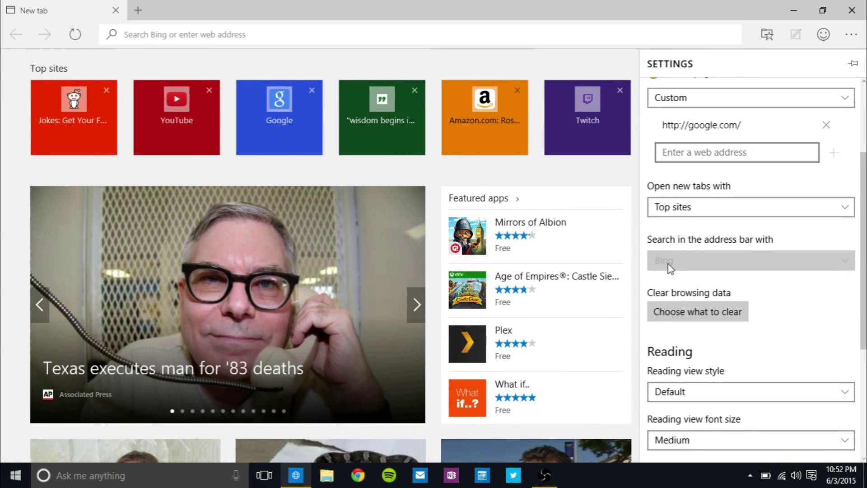
scroll(670, 268, "down", 5)
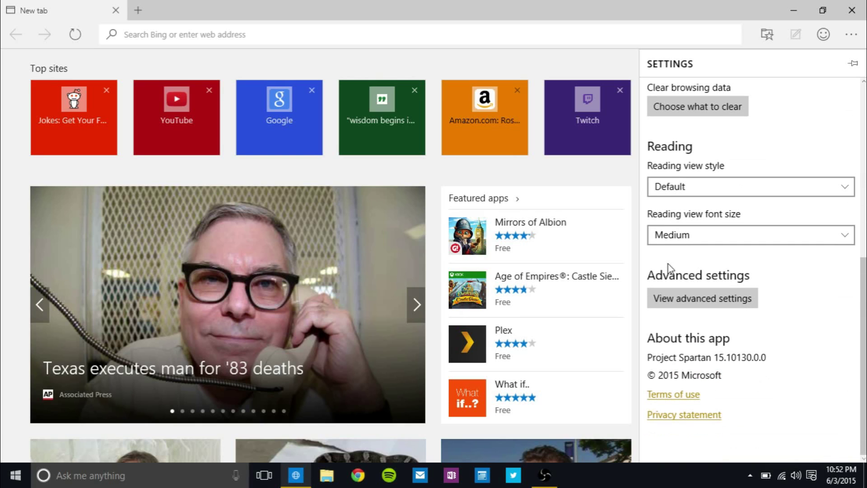
Step: Open View advanced settings and look through the Flash, privacy, cookie and services options
left_click(668, 298)
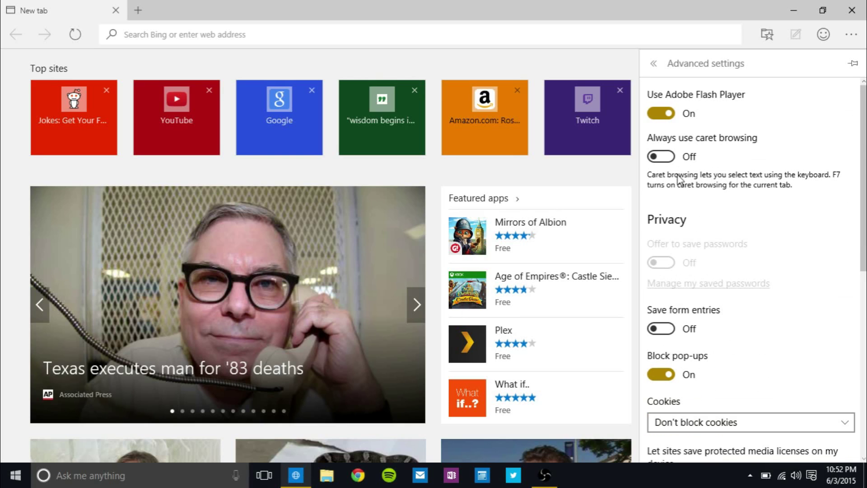
scroll(749, 269, "down", 2)
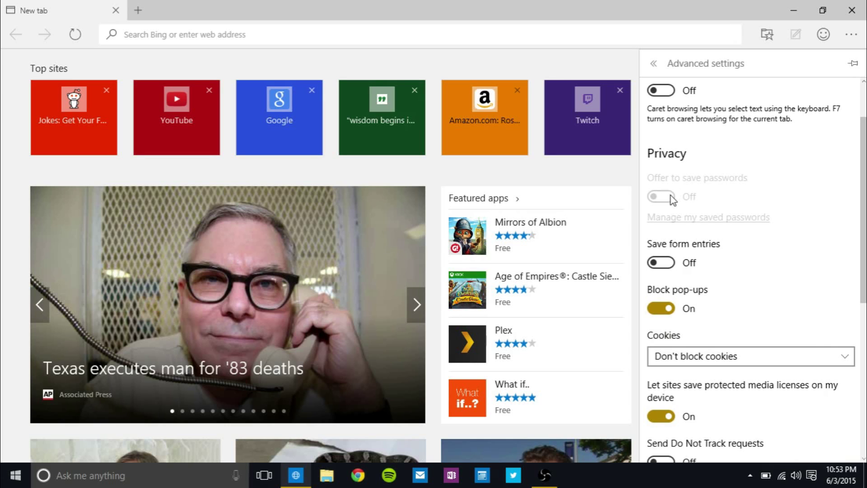
scroll(810, 340, "down", 7)
scroll(811, 340, "up", 2)
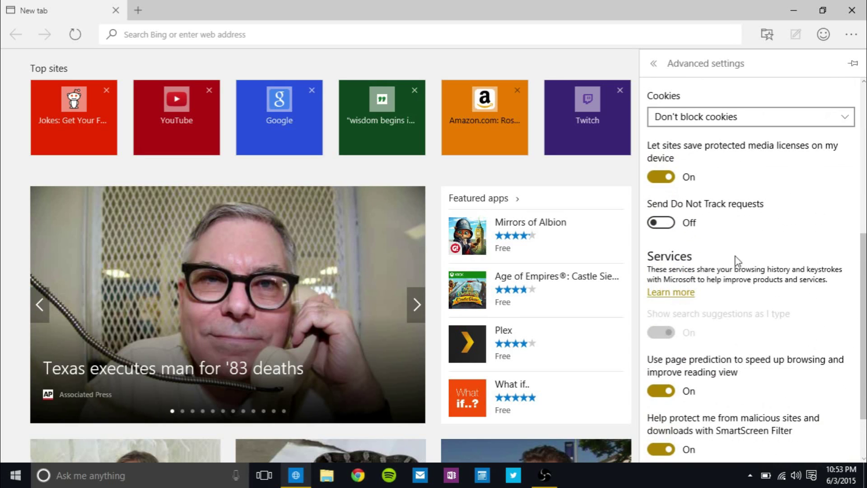
scroll(751, 325, "down", 2)
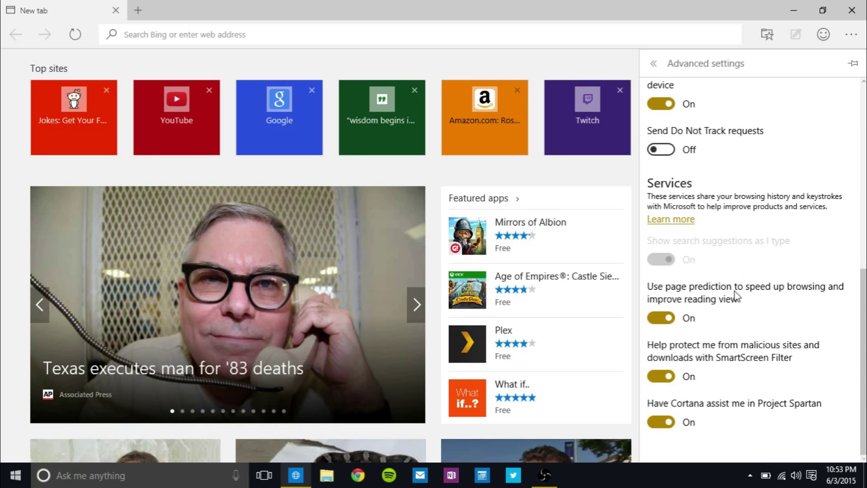
scroll(765, 244, "up", 5)
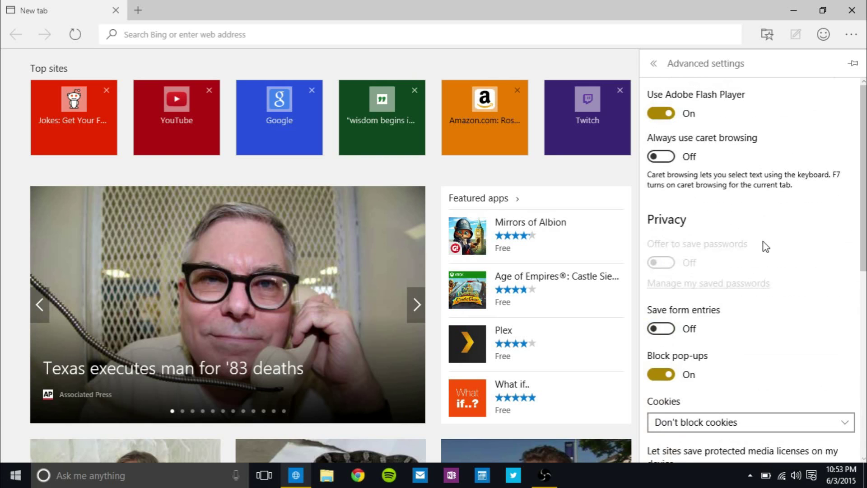
scroll(762, 300, "down", 2)
scroll(754, 294, "up", 2)
Step: Go back from Advanced settings to the top of the main Settings list
left_click(653, 63)
scroll(741, 307, "up", 5)
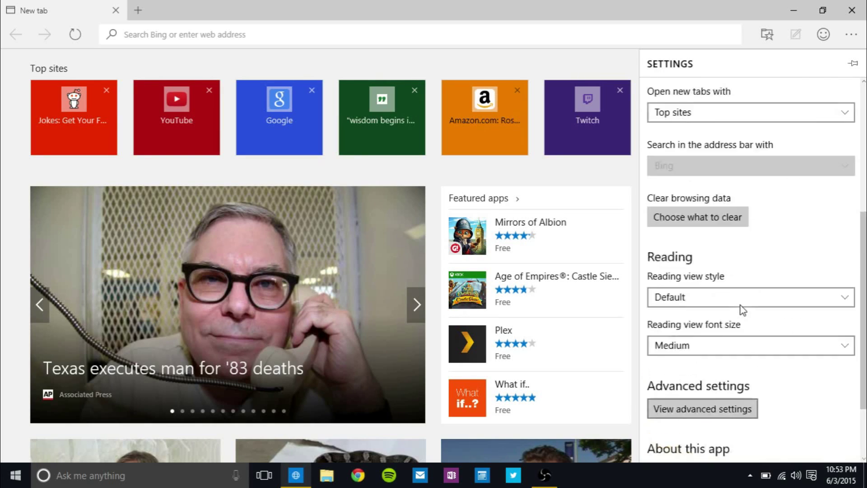